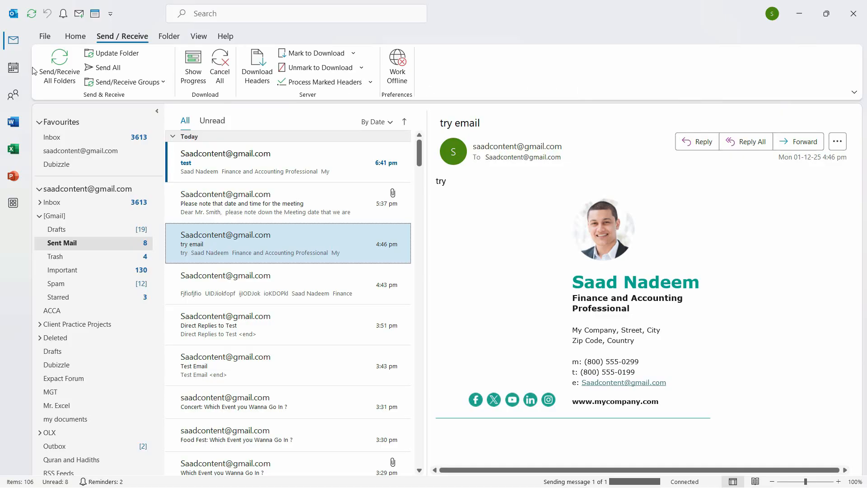
- Create a new email and enter the recipient's email address
click(75, 36)
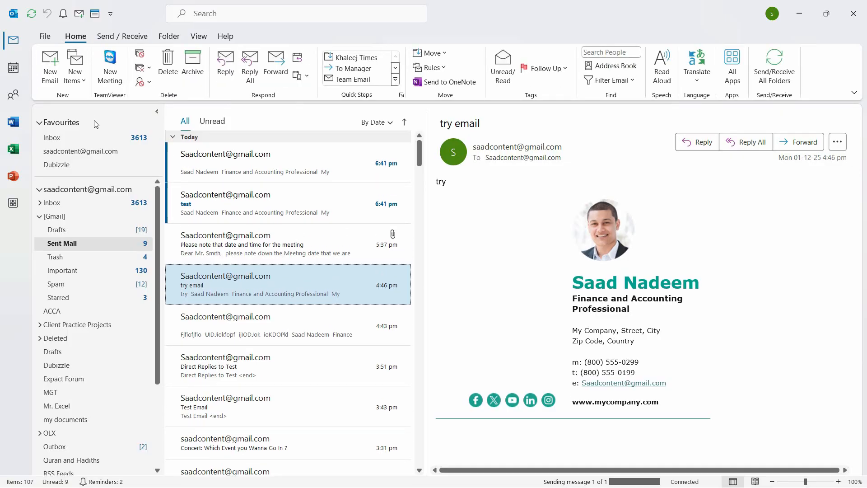
click(51, 70)
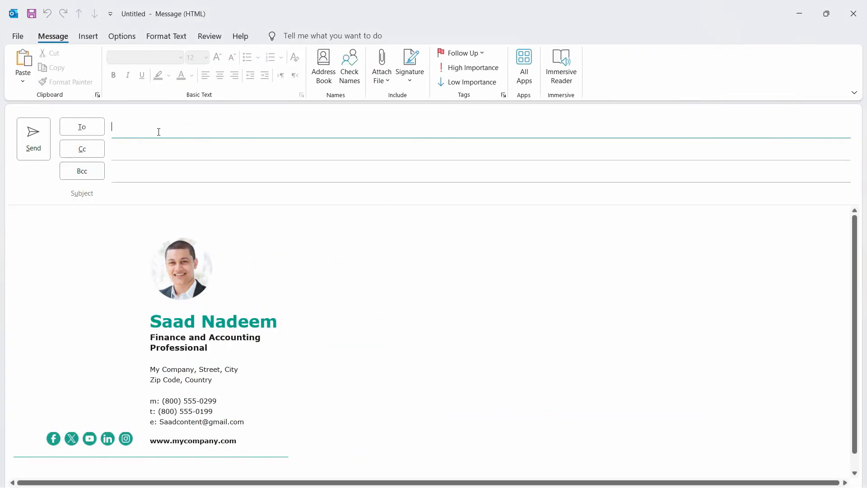
click(159, 131)
click(159, 152)
- Fill the body above the signature with the project completion message, from "Dear [Manager’s Name]," through the closing "Regards," and sender's name
click(131, 193)
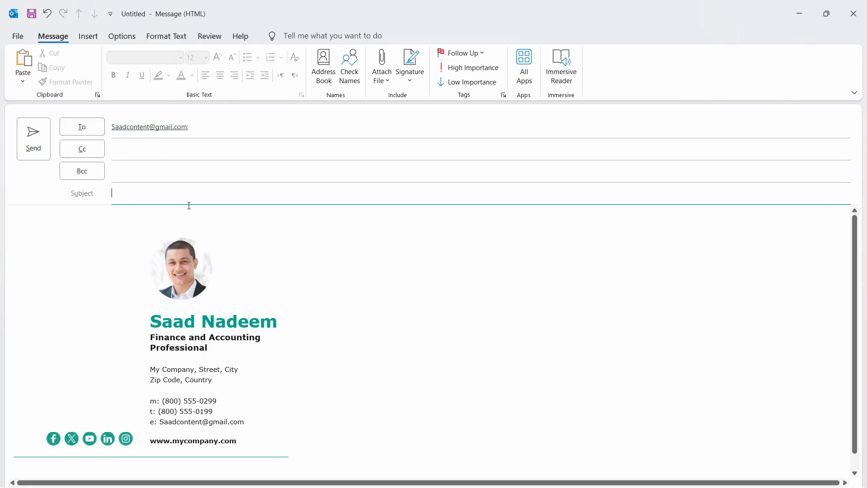
click(91, 230)
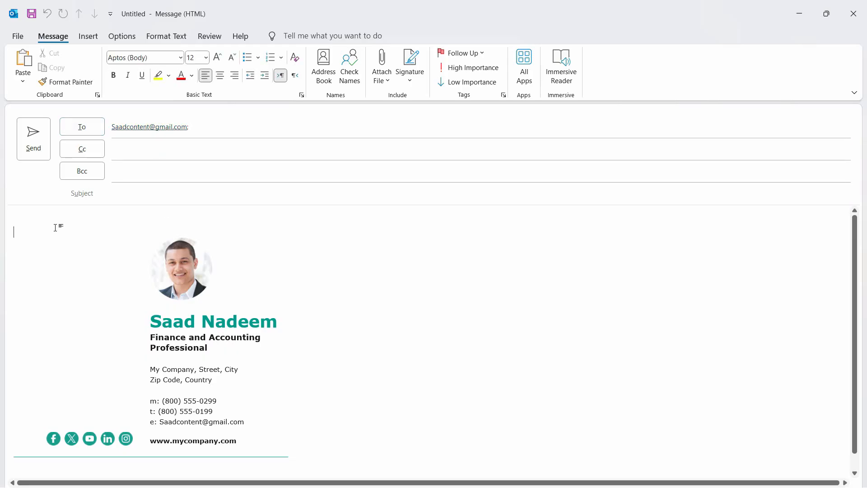
text(Dear [Manager’s Name], I Hope You Are Doing Well. I Am Writing To Inform You That The Project Has Been Successfully Completed. All Required Tasks Have Been Finalized As Per The Given Scope And Timeline. Please Find The Completed Project Files Attached With This Email For Your Review. If You Would Like Any Revisions, Enhancements, Or Additional Details, Kindly Let Me Know And I Will Be Happy To Assist. Thank You For Your Support Throughout The Process. Regards, Saad Nadeem)
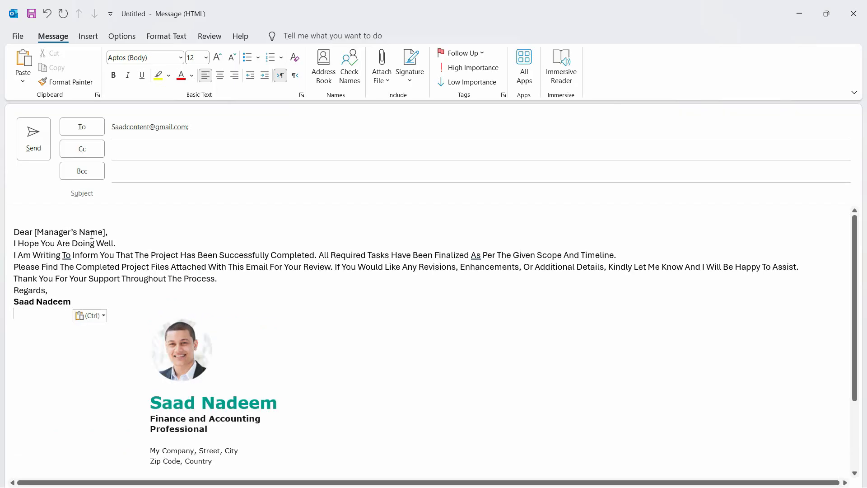
- Move the greeting "Dear [Manager’s Name]," up to the empty first line of the message body
click(2, 233)
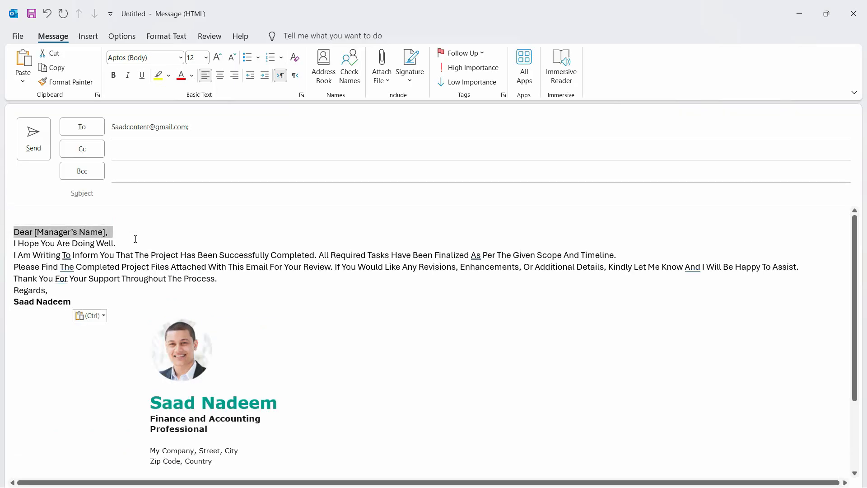
key(ctrl+x)
click(170, 199)
key(ctrl+v)
drag(189, 196, 30, 197)
key(BackSpace)
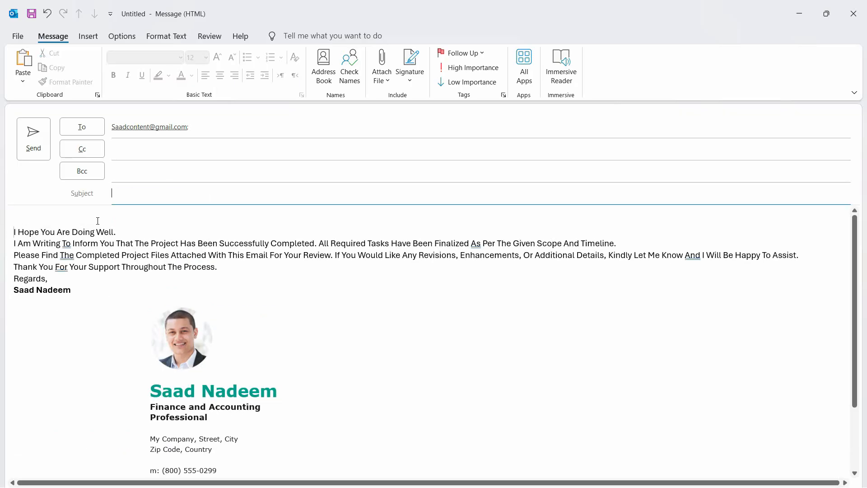
click(97, 221)
- Set the subject to "Project Complete" and add a blank line above "Regards," in the body
click(160, 194)
key(ctrl+z)
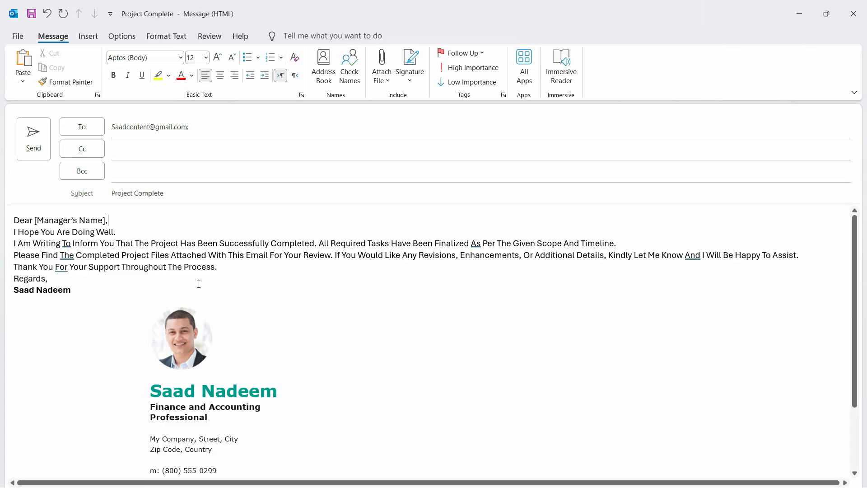
key(Return)
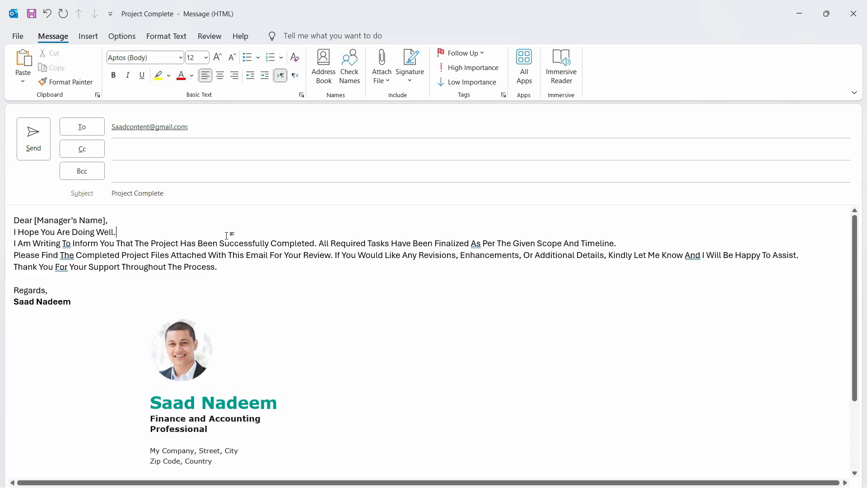
- Attach the PDF Outlook-Email-Voting-Options from this PC's Downloads folder to the message
click(89, 36)
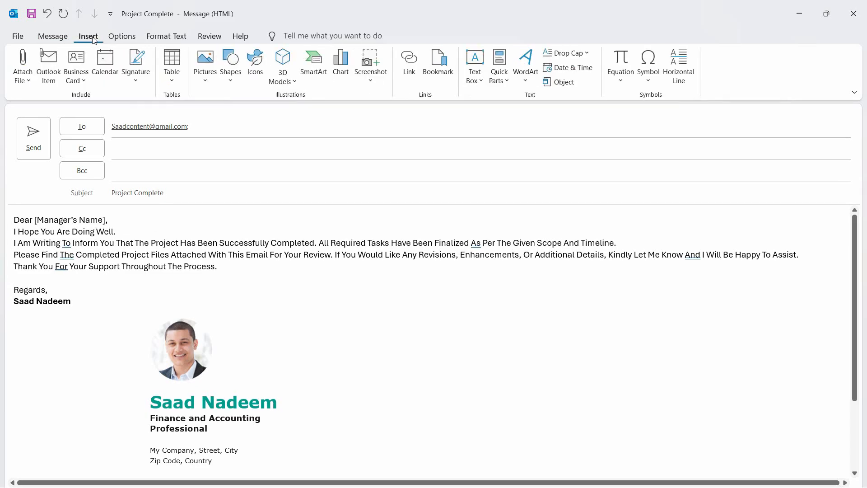
click(28, 82)
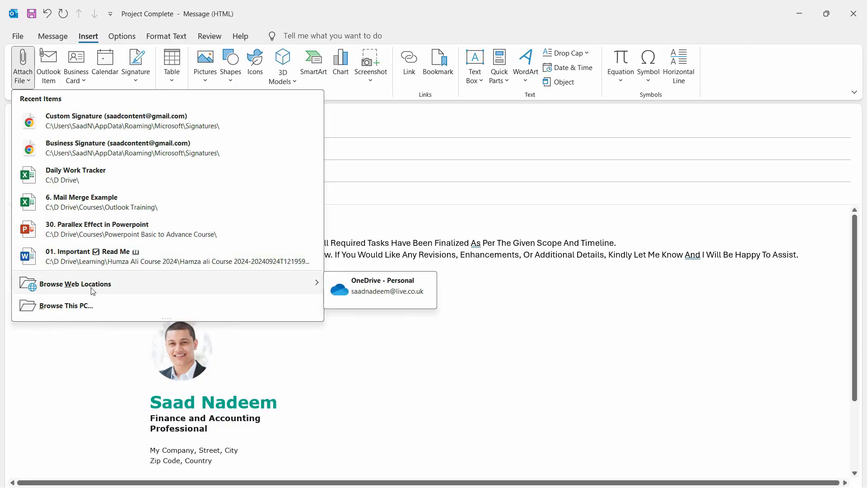
click(90, 305)
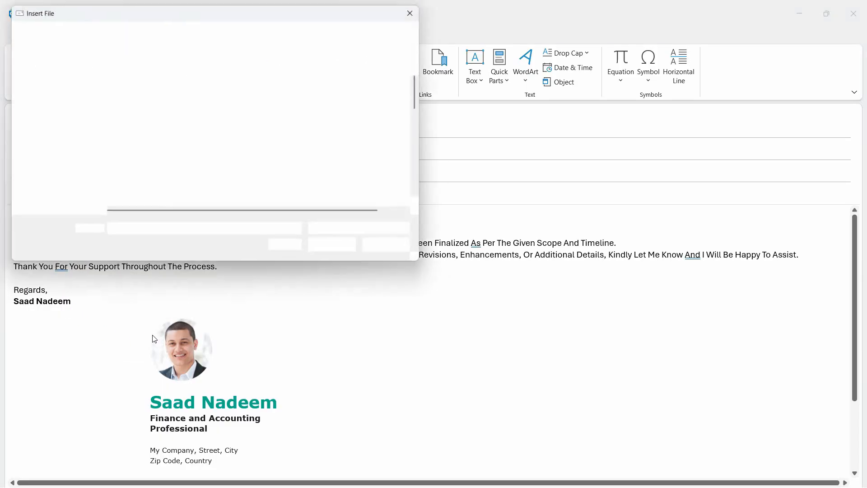
click(49, 128)
click(196, 122)
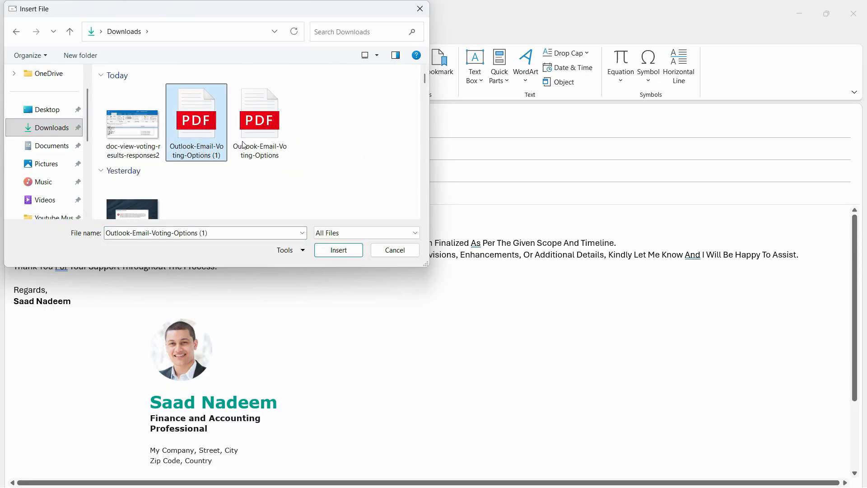
scroll(341, 146, down, 5)
scroll(341, 145, up, 5)
double_click(260, 122)
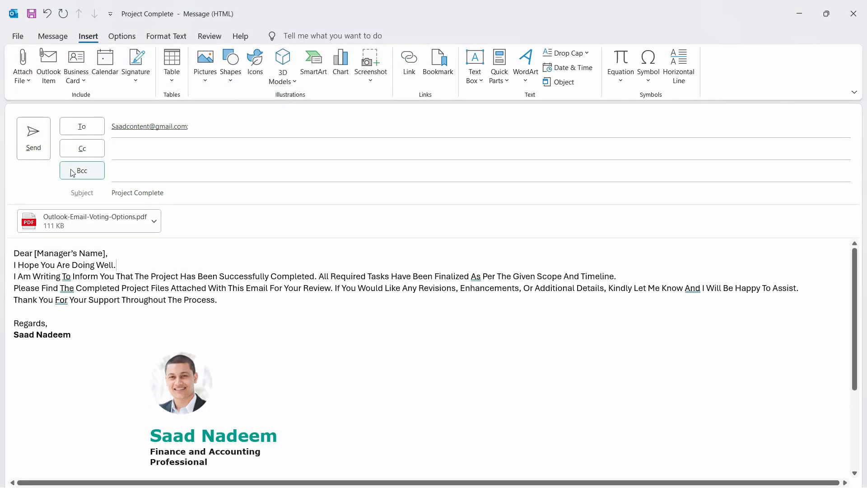
- Attach the image doc-view-voting-results-responses2 from the Downloads folder as a second file
click(23, 73)
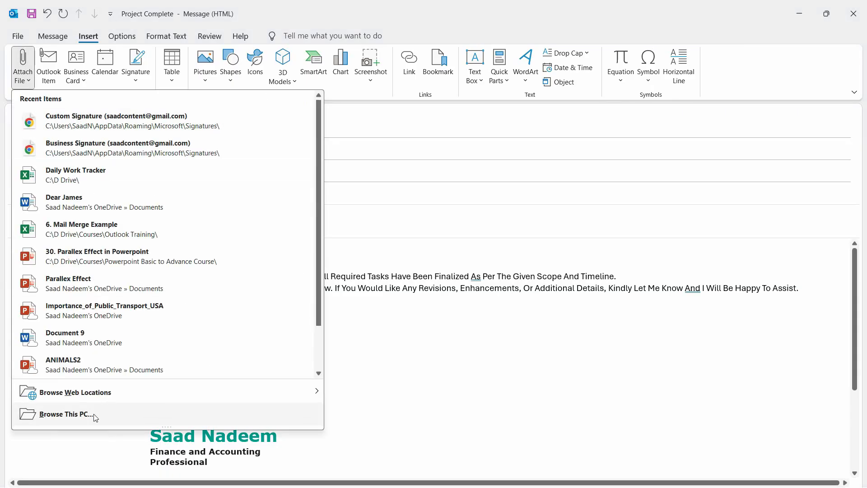
click(73, 414)
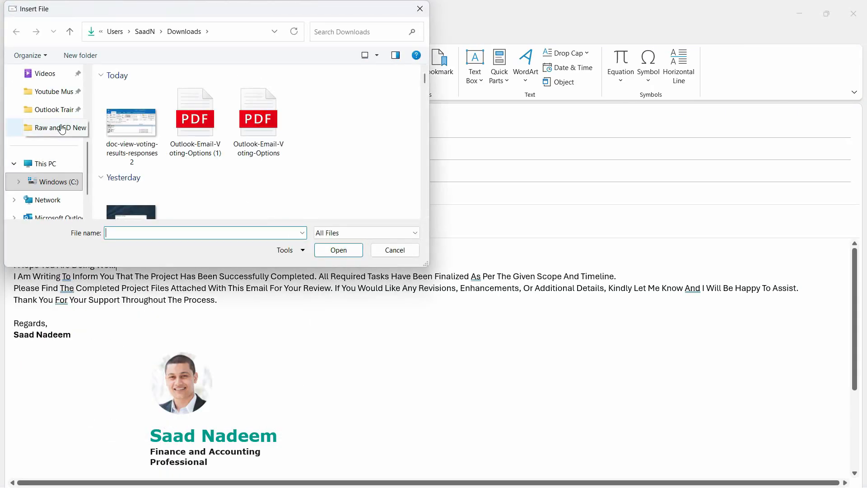
click(149, 131)
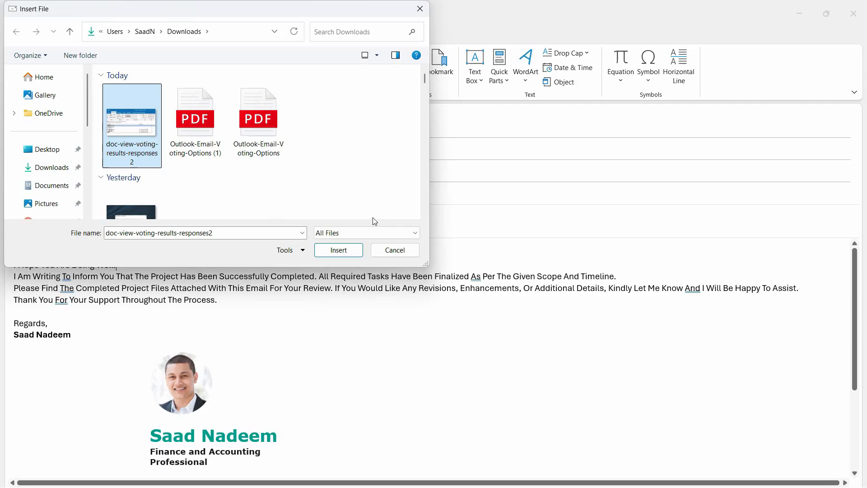
click(338, 249)
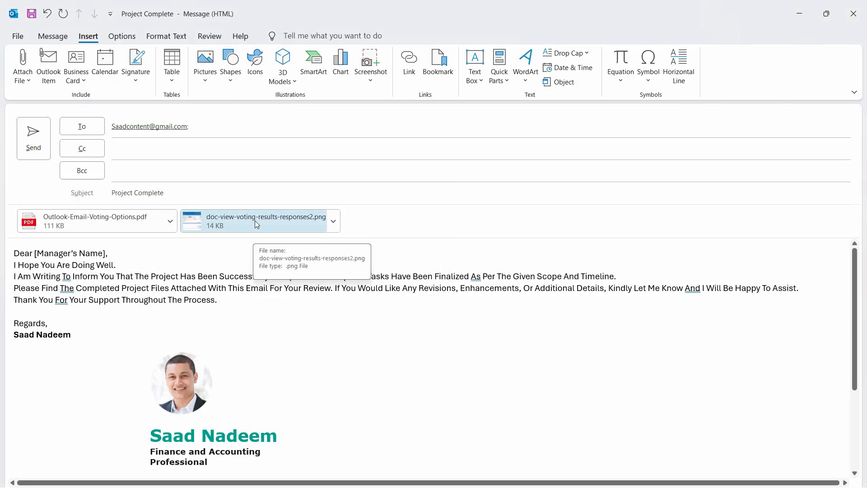
- Review the options available for the attached image doc-view-voting-results-responses2.png
click(334, 222)
mouse_move(322, 263)
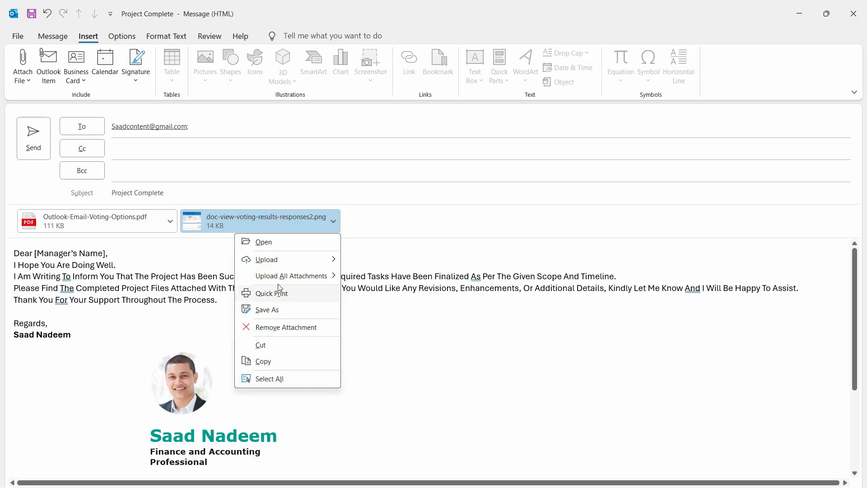
key(Escape)
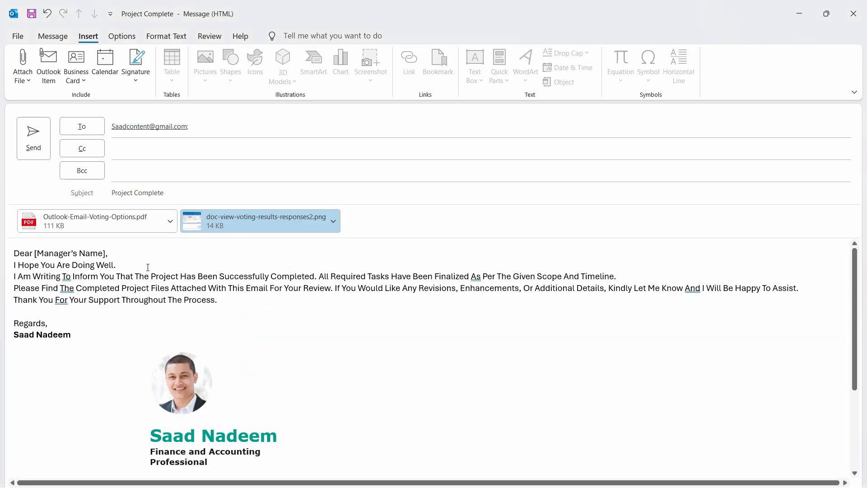
click(373, 231)
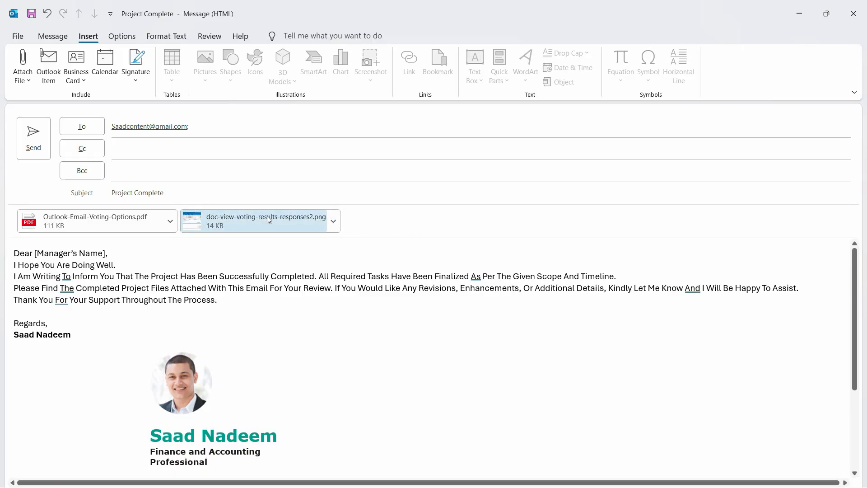
- Remove both the PNG and the PDF attachments from the message
click(323, 223)
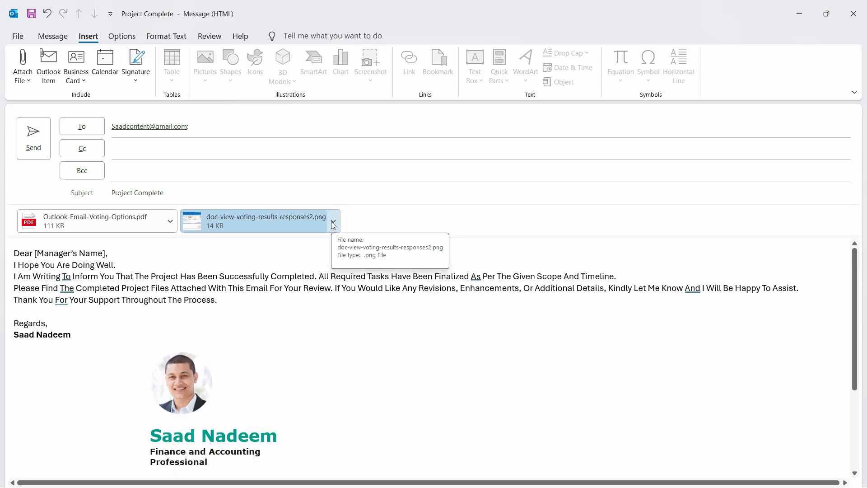
key(Delete)
key(Delete)
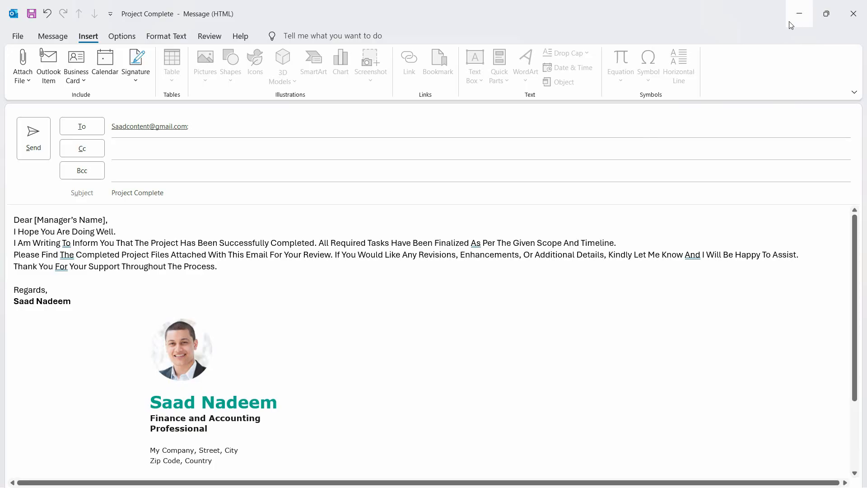
- In File Explorer's Downloads folder, copy The-Indispensable-Role-of-Public-Transportation-in-the-USA, Singapore, Outlook-Email-Voting-Options and doc-view-voting-results-responses2
key(alt+Tab)
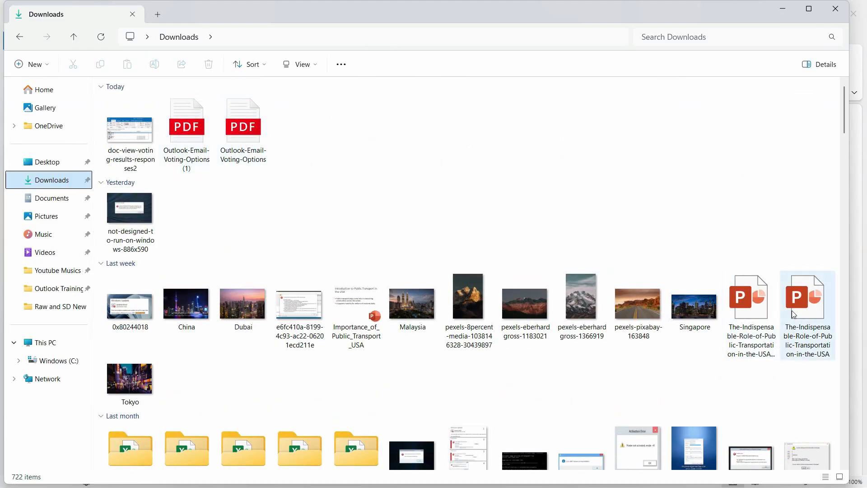
click(808, 307)
ctrl+click(695, 307)
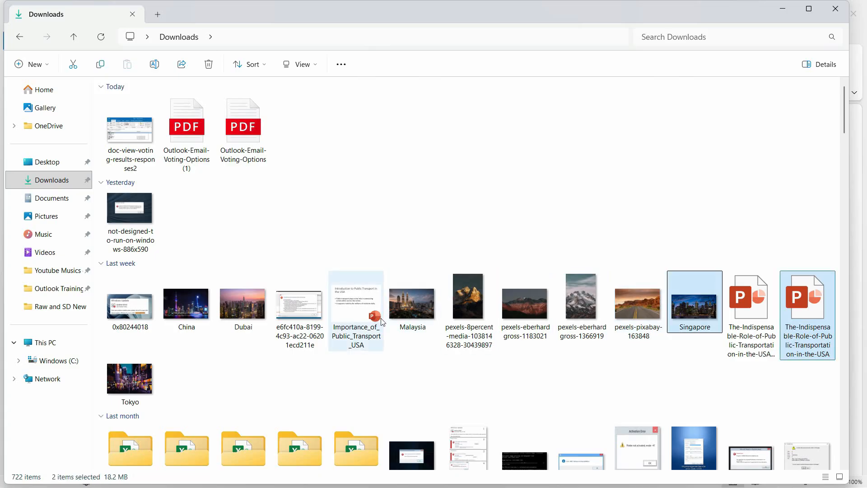
ctrl+click(706, 318)
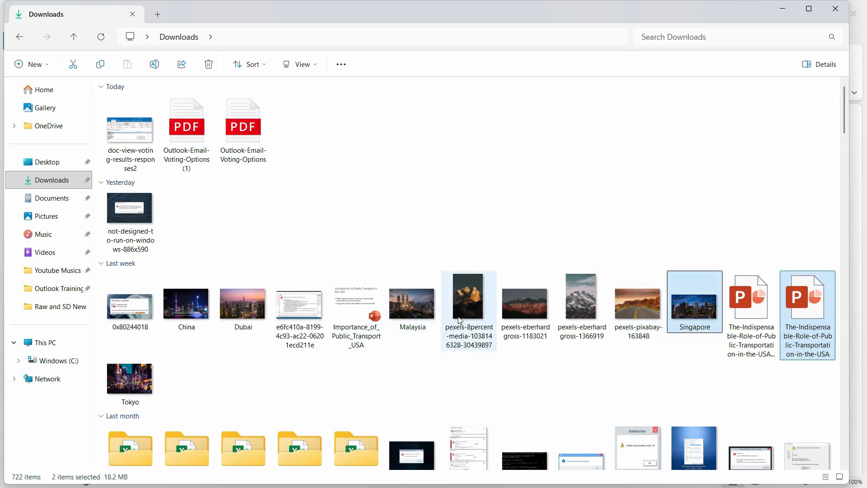
ctrl+click(244, 139)
ctrl+click(130, 135)
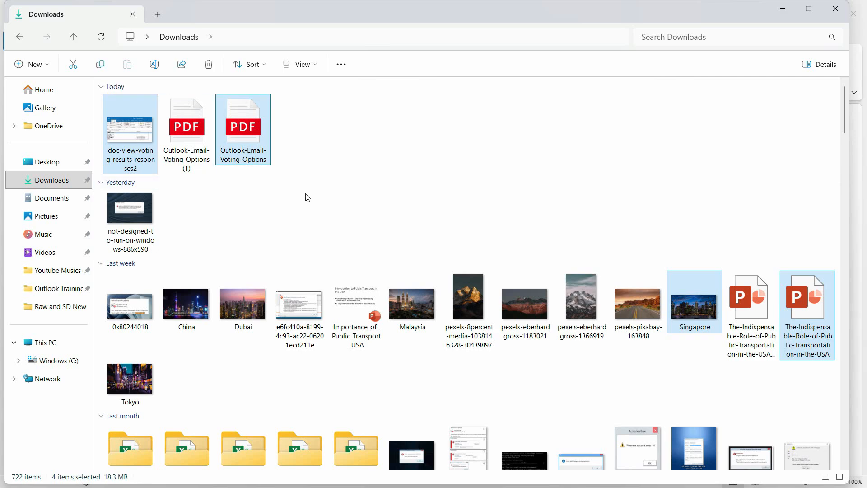
- Switch back to the Outlook message and paste the four copied files as attachments
key(alt+Tab)
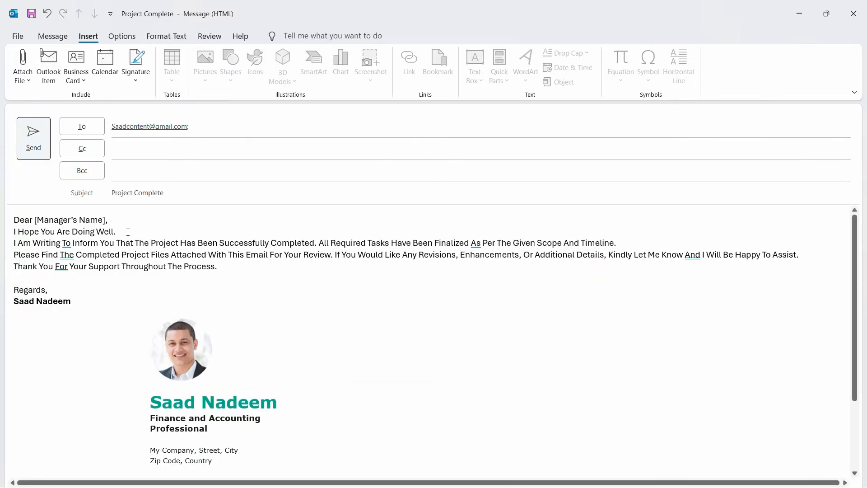
click(185, 194)
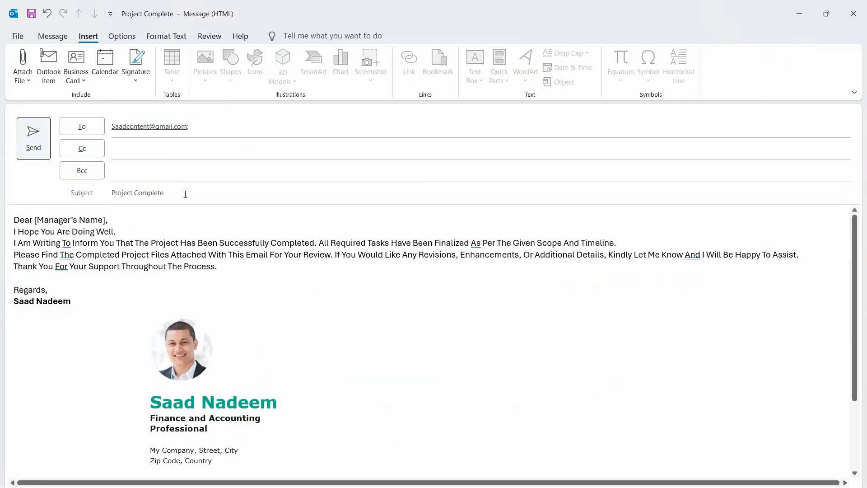
click(184, 226)
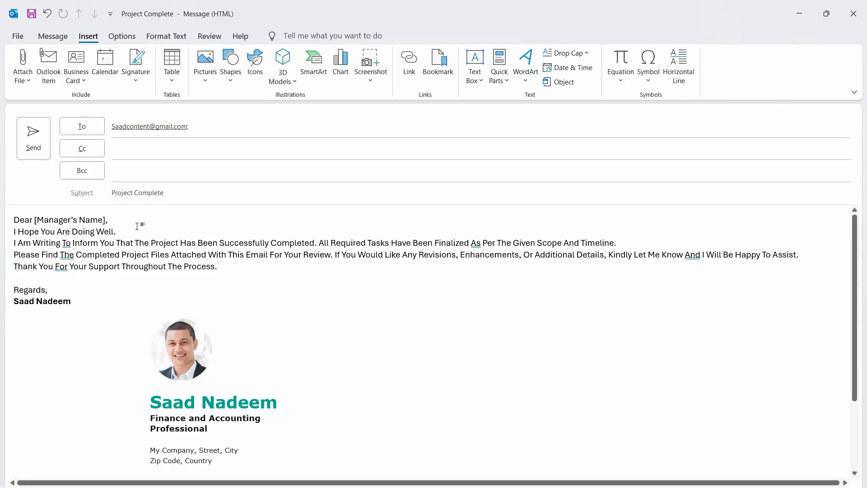
click(174, 192)
click(168, 220)
key(ctrl+v)
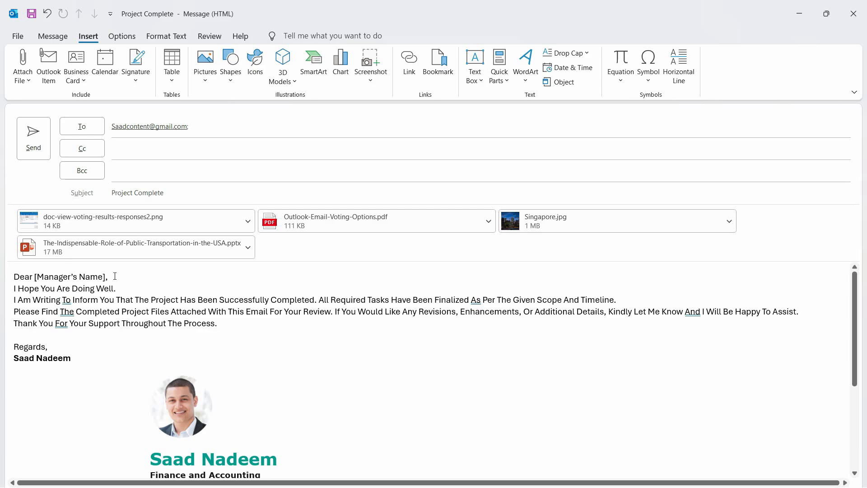
- Insert the picture doc-view-voting-results-responses2 from the Downloads folder on a new line below the greeting
key(Return)
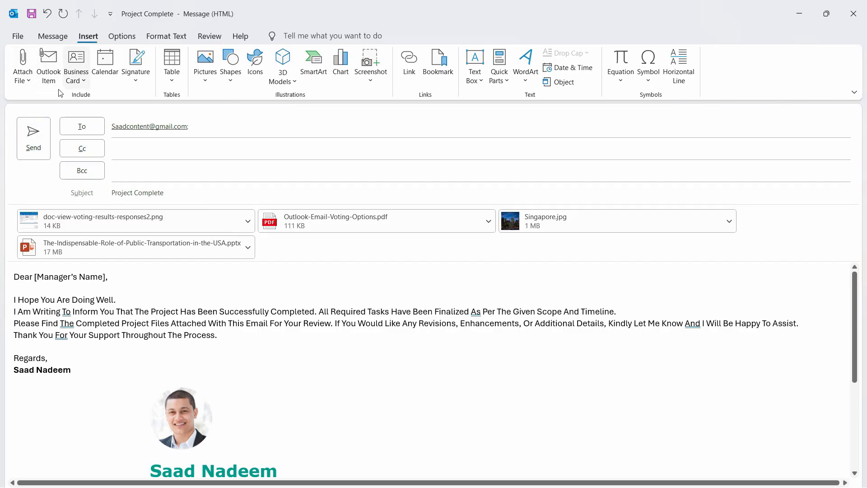
click(207, 79)
click(220, 118)
click(51, 128)
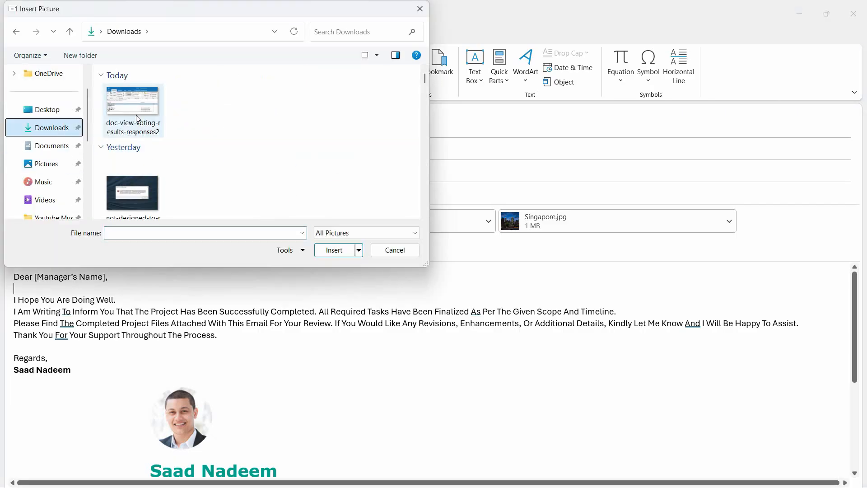
click(136, 114)
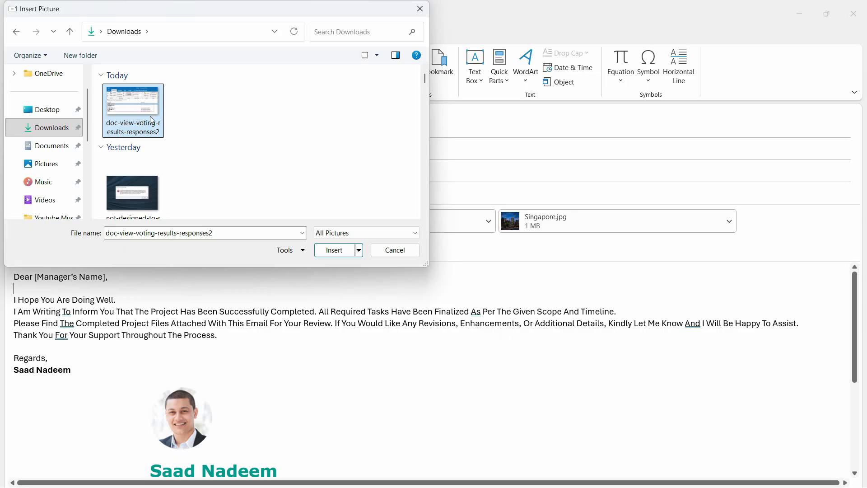
click(131, 206)
click(128, 100)
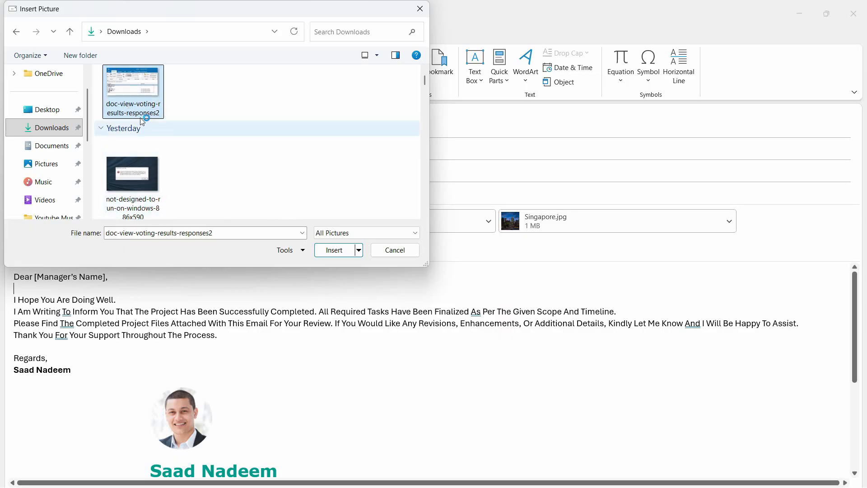
click(335, 249)
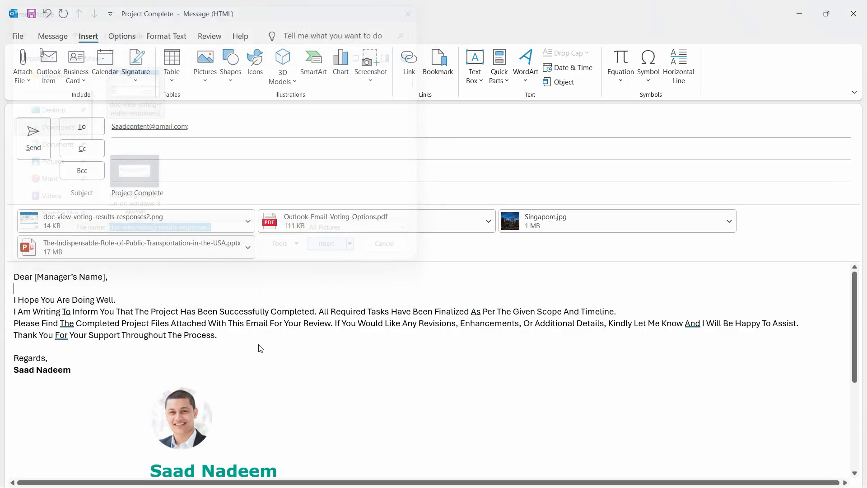
- Shrink the inserted picture proportionally to about 15.9 cm wide and 8.62 cm high
scroll(361, 351, down, 5)
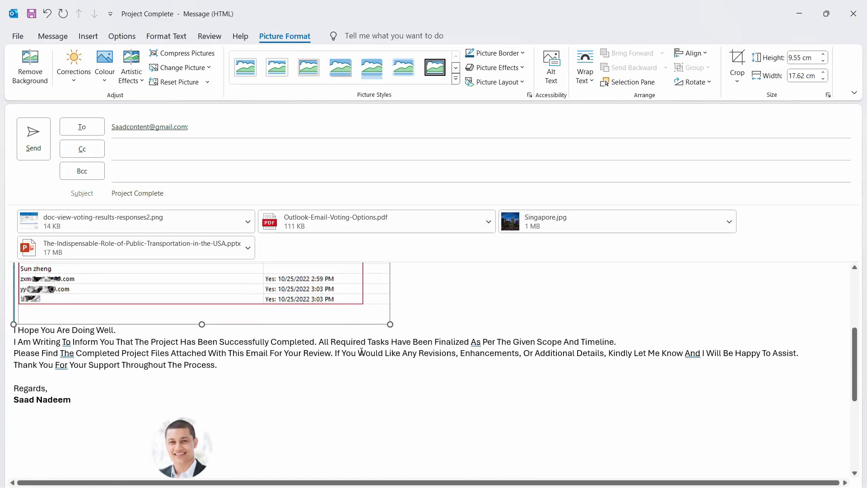
scroll(361, 352, up, 5)
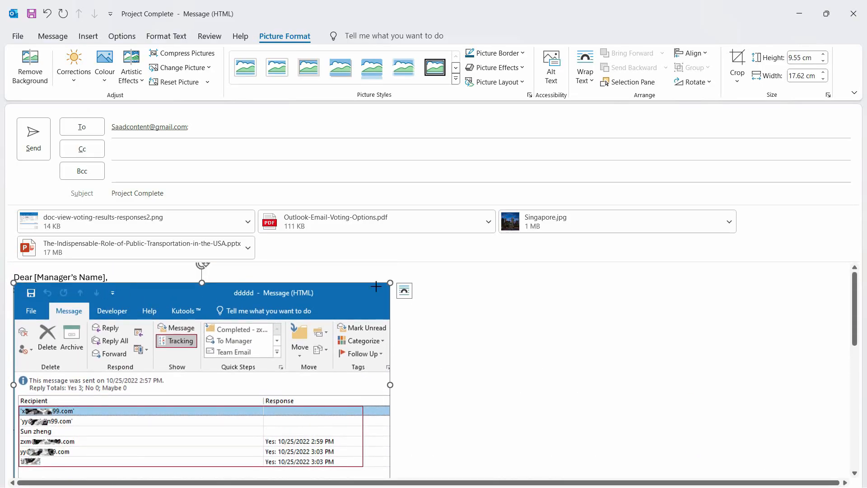
drag(376, 286, 353, 283)
- Try the Tight and Square text wrapping on the picture and return it to In Line with Text
click(368, 290)
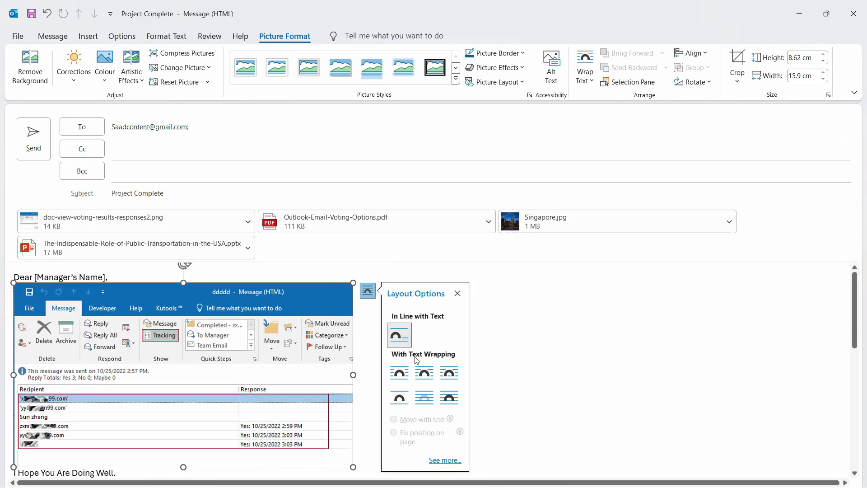
click(425, 373)
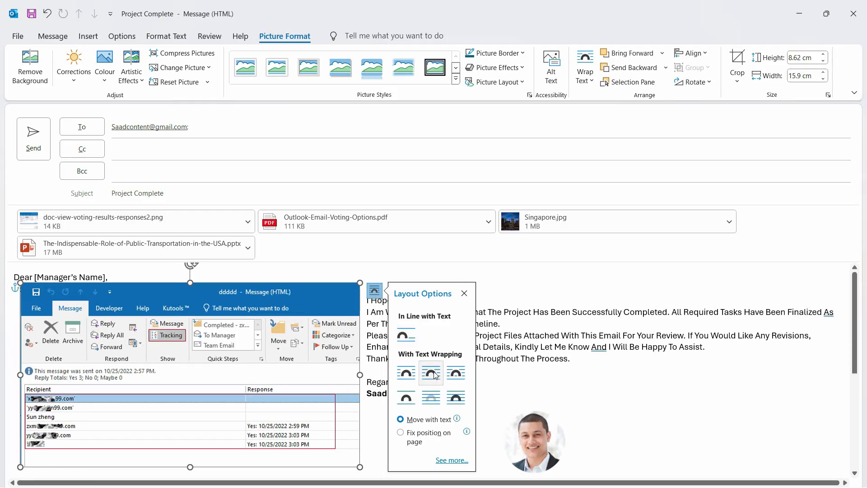
click(407, 373)
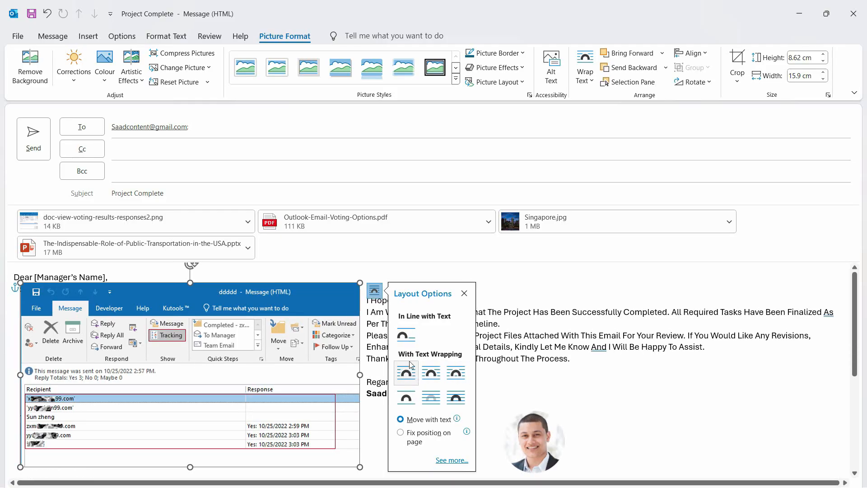
click(406, 335)
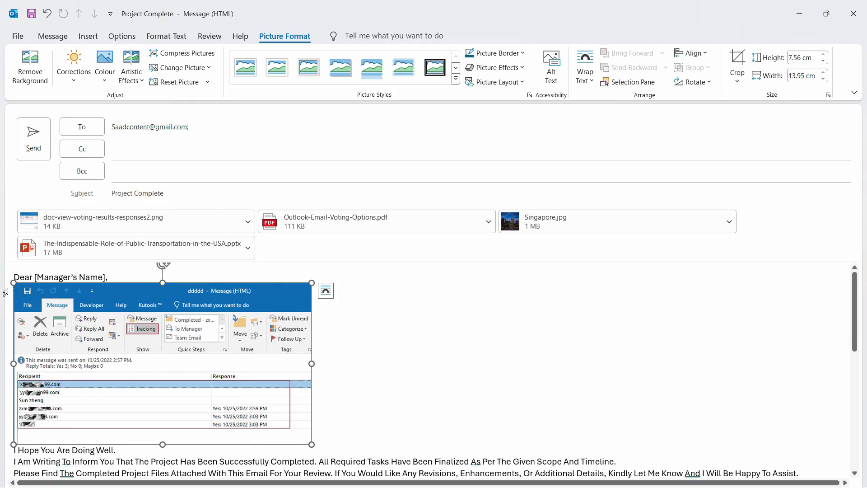
- Reduce the inline picture further to about 13.69 cm wide and 7.42 cm high, and deselect it
drag(13, 282, 20, 287)
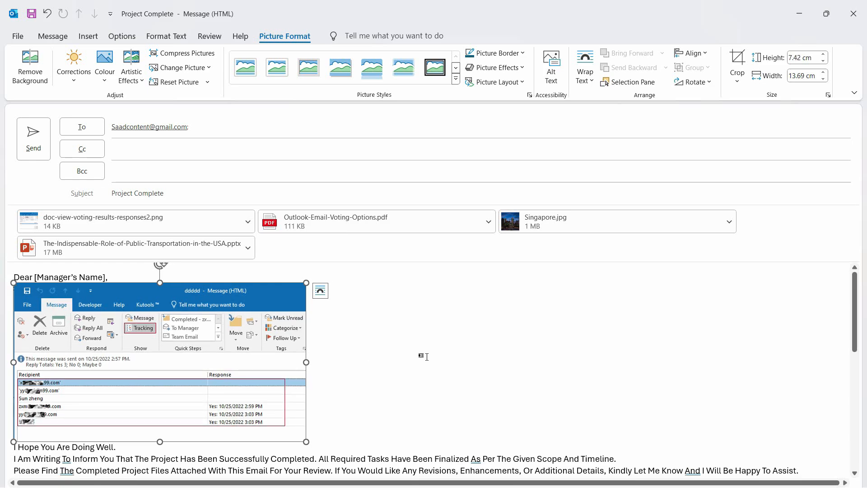
click(421, 361)
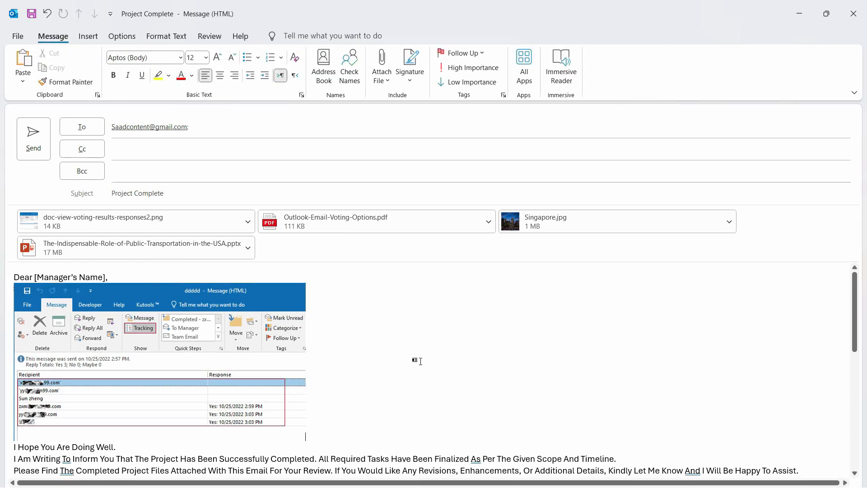
click(238, 329)
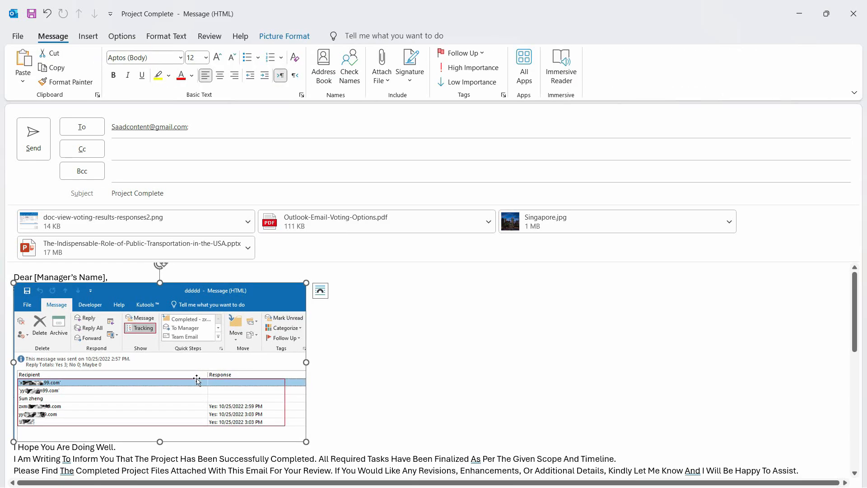
click(490, 357)
- Crop the ribbon area off the top of the picture, leaving it about 13.57 cm wide and 4.03 cm high
click(146, 341)
click(289, 38)
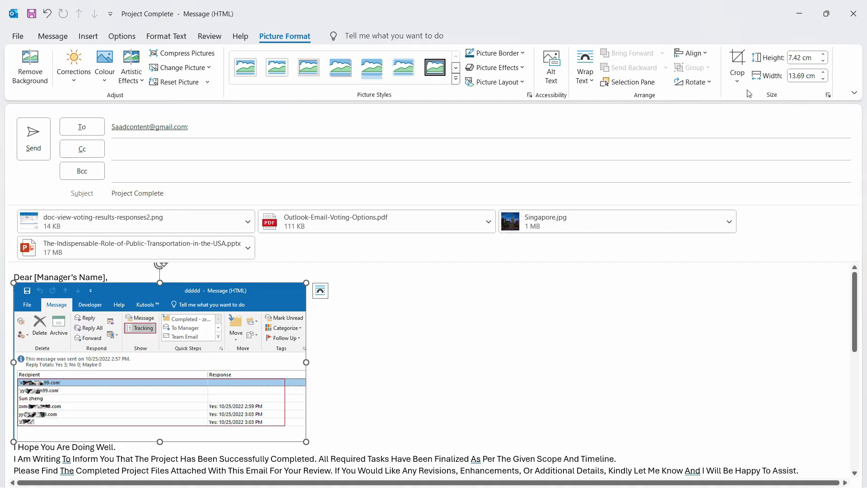
click(737, 61)
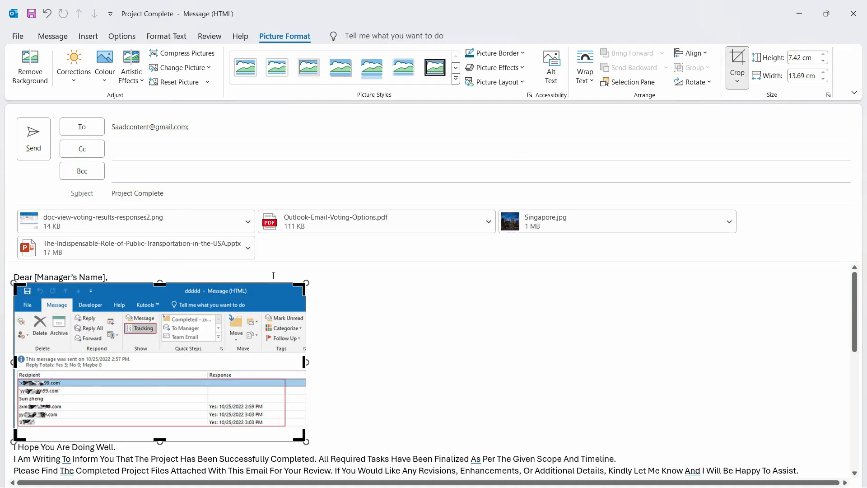
drag(299, 280, 292, 355)
drag(299, 354, 311, 354)
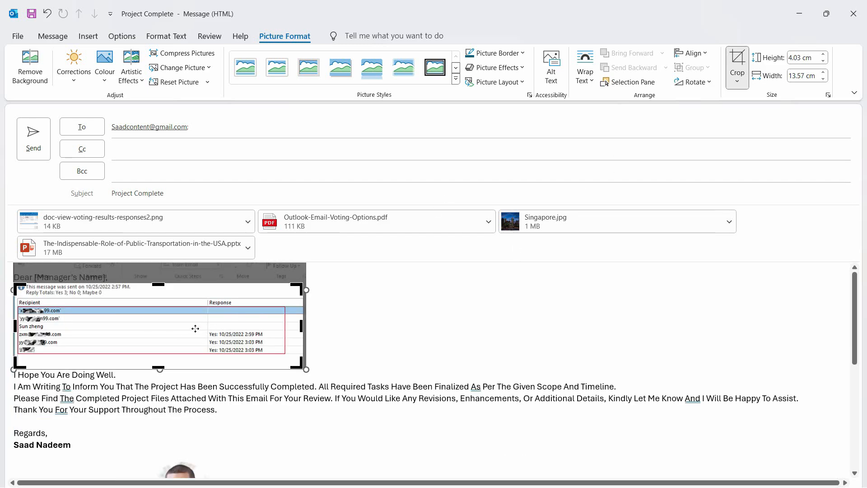
click(737, 61)
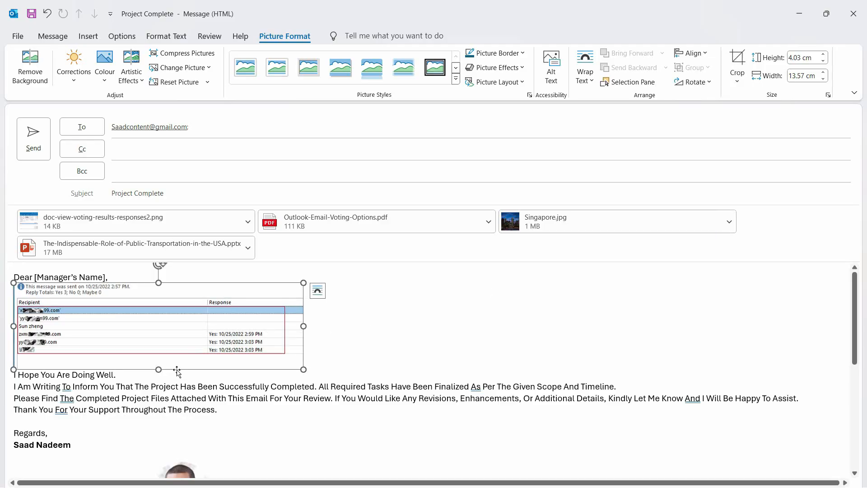
click(406, 332)
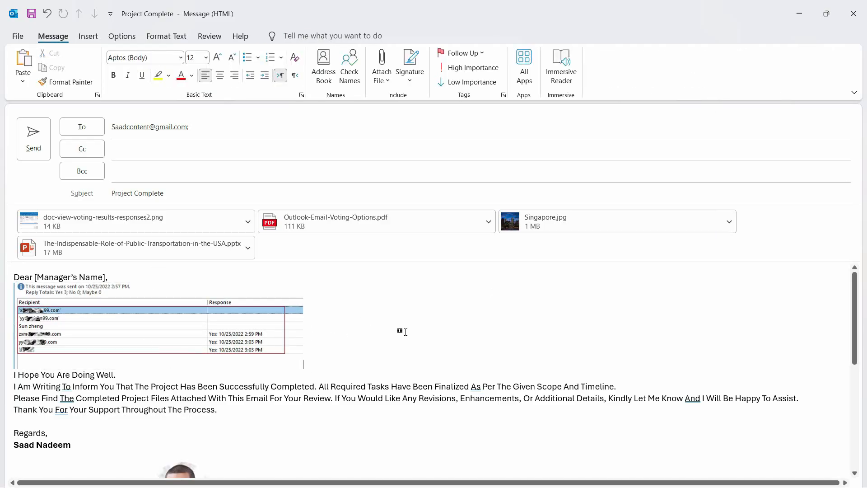